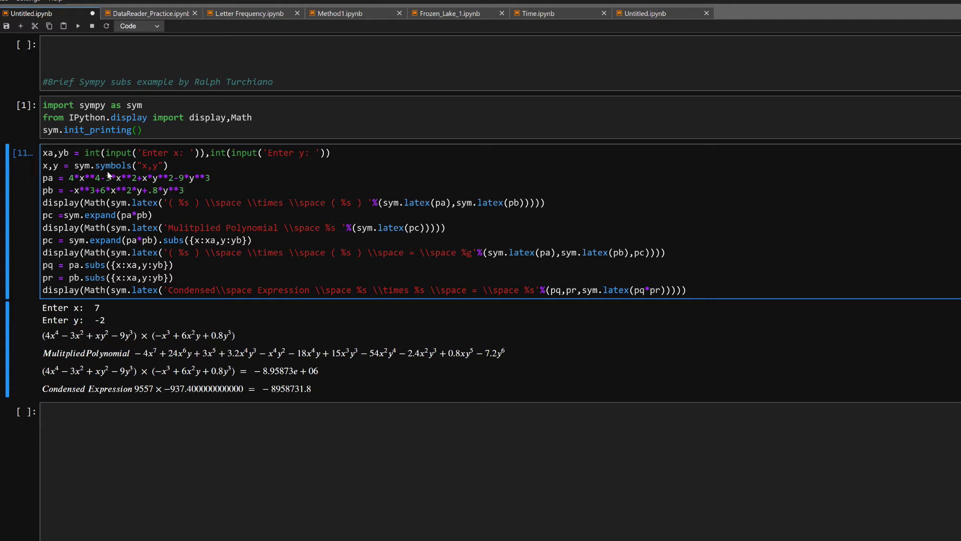
# Point out the x, y symbols, the pb polynomial, and the subs() substitution dictionary.
pyautogui.click(68, 164)
pyautogui.click(161, 240)
pyautogui.click(195, 241)
pyautogui.doubleClick(200, 239)
pyautogui.click(188, 244)
pyautogui.click(162, 244)
pyautogui.click(105, 191)
pyautogui.click(220, 276)
# Rerun the cell, entering 7 for x and -3 for y.
pyautogui.hotkey('ctrl', 'Return')
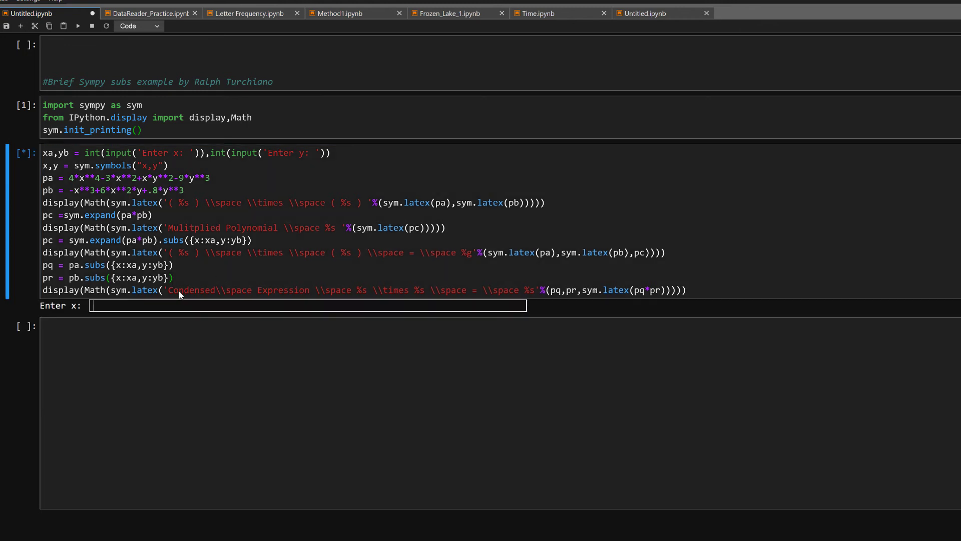
pyautogui.write('7')
pyautogui.press('Return')
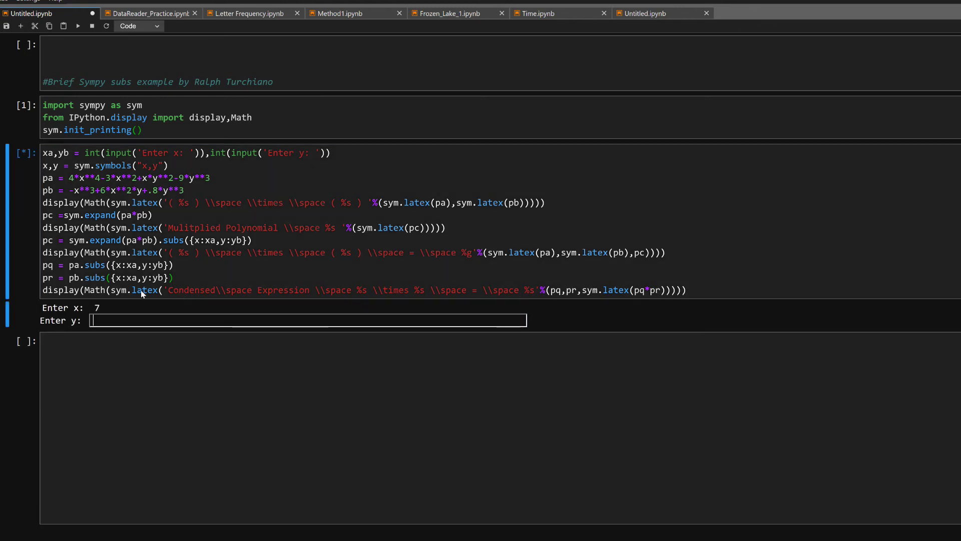
pyautogui.write('-3')
pyautogui.press('Return')
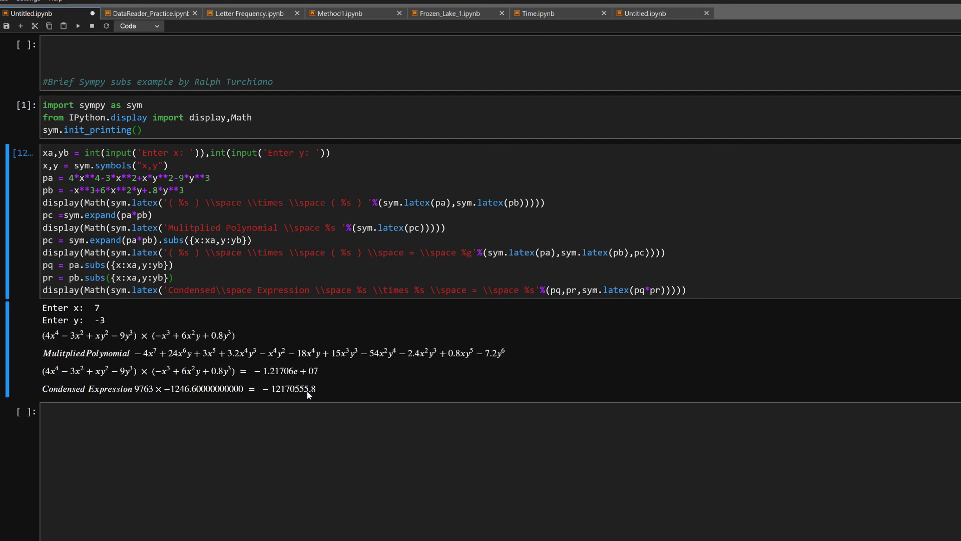